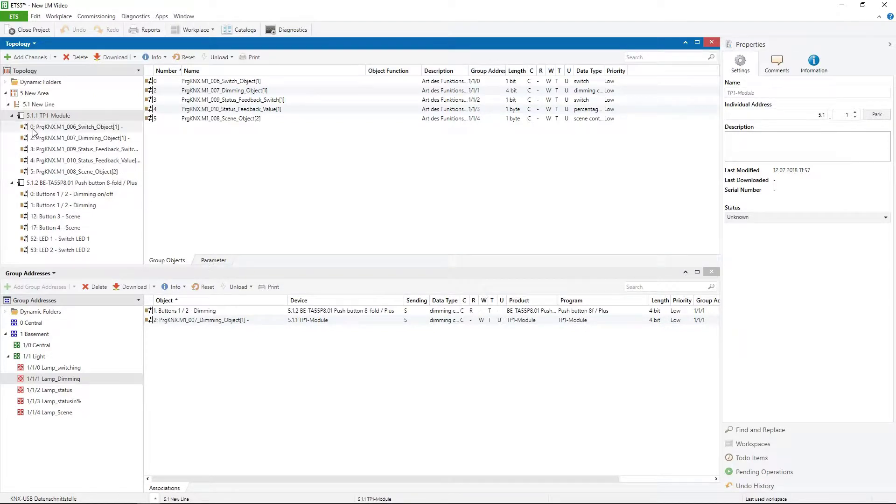
Inspect the TP1-Module's network variables and SYM-XML file selection in its product-specific parameter dialog, and return to its group objects.
left_click(214, 260)
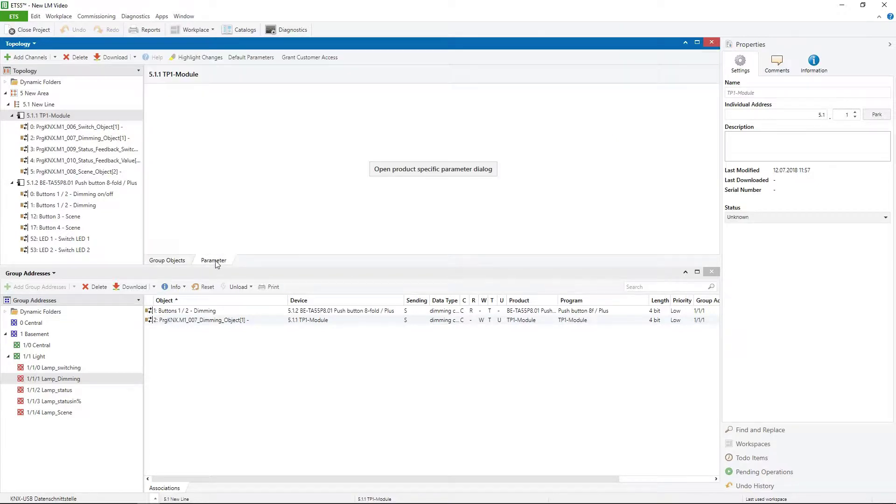
left_click(395, 174)
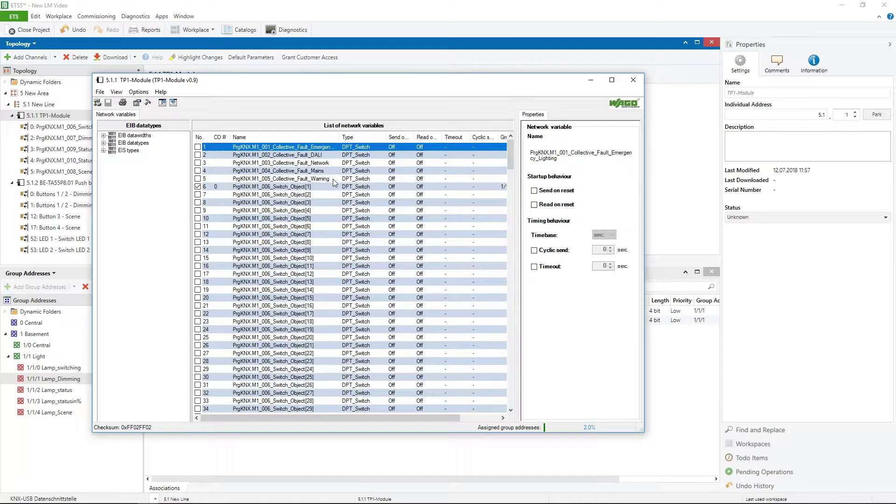
left_click(100, 93)
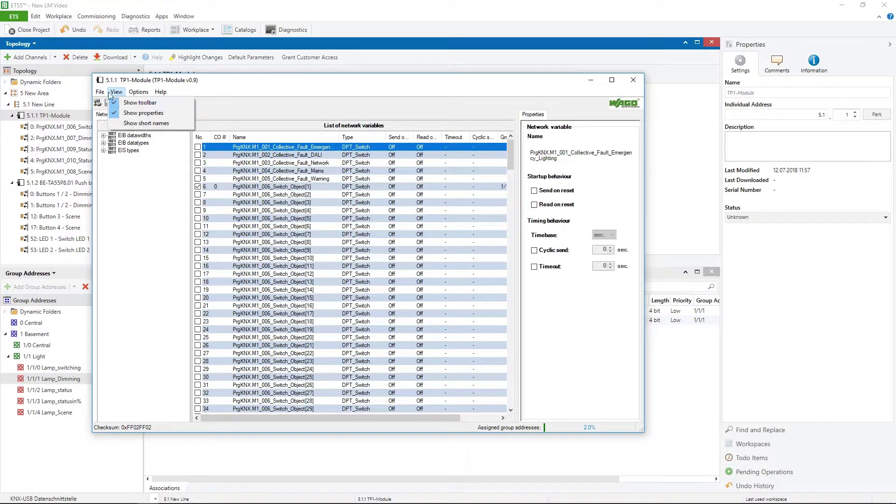
left_click(112, 103)
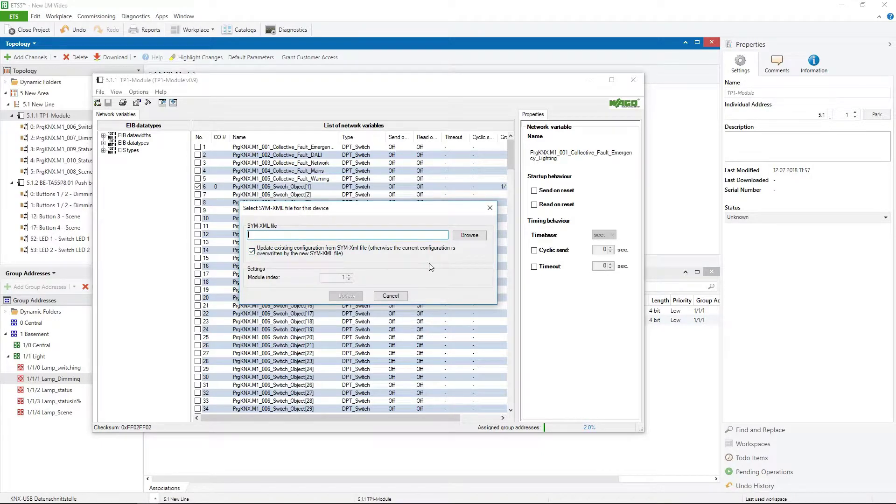
left_click(394, 296)
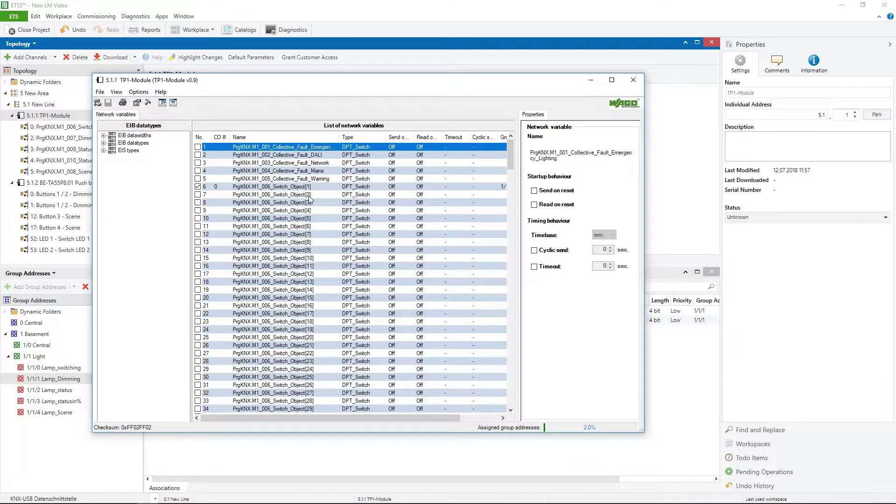
left_click(633, 80)
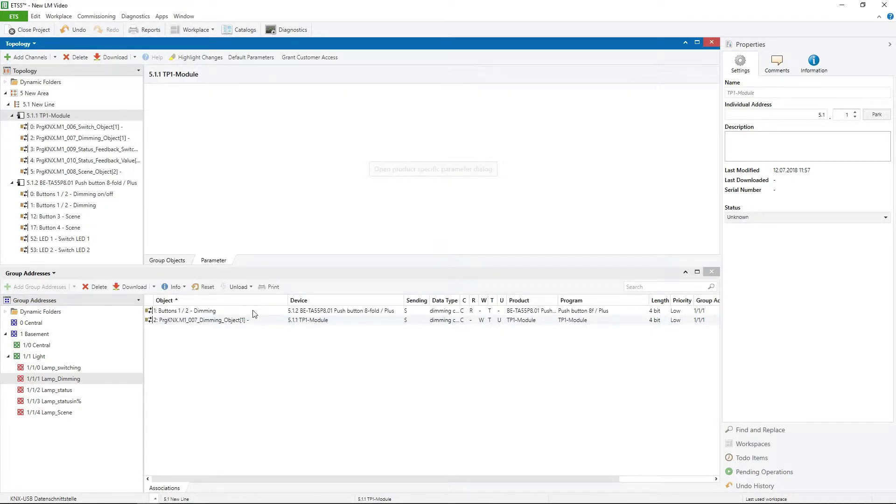
left_click(181, 261)
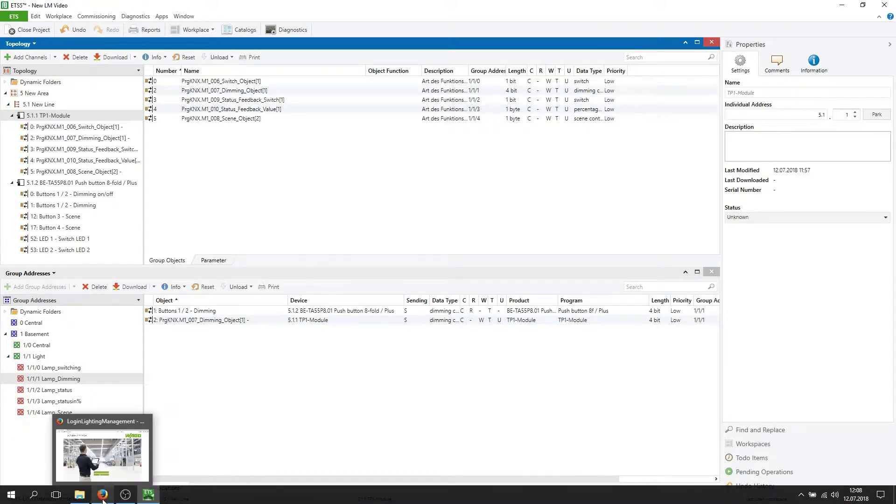
Switch to Firefox and log in to the WAGO lighting management web page with the user name and password.
left_click(103, 499)
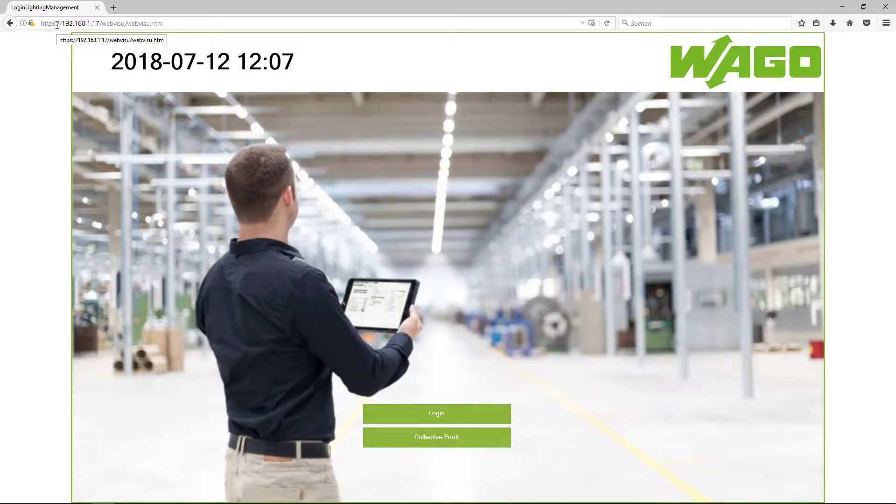
left_click(456, 414)
left_click(464, 251)
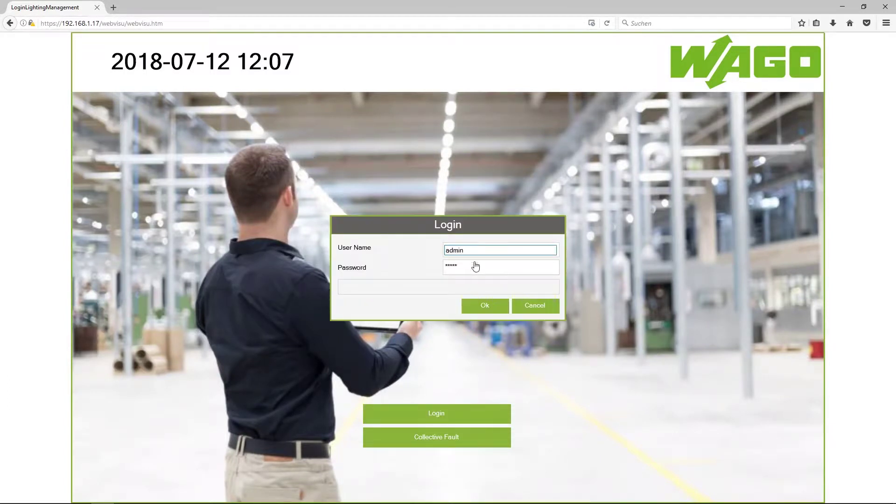
left_click(470, 267)
type("w")
left_click(494, 304)
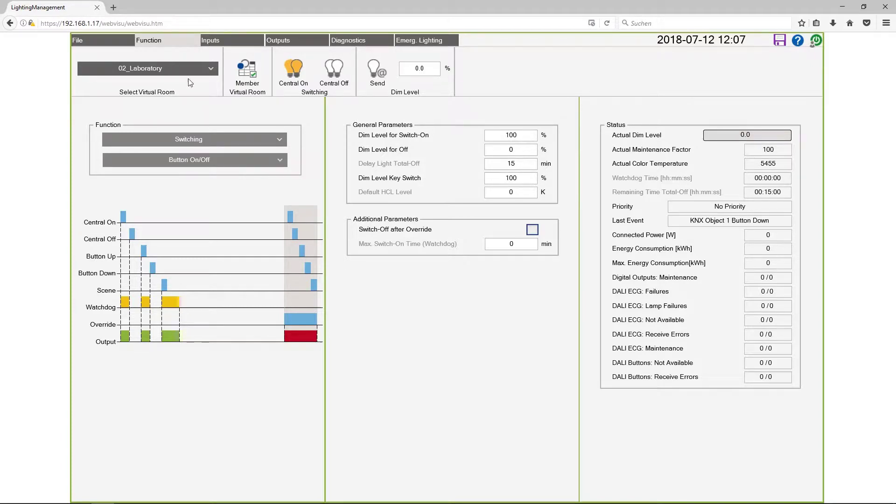
Assign KNX button 1 to the virtual room 02_Laboratory.
left_click(247, 71)
left_click(228, 43)
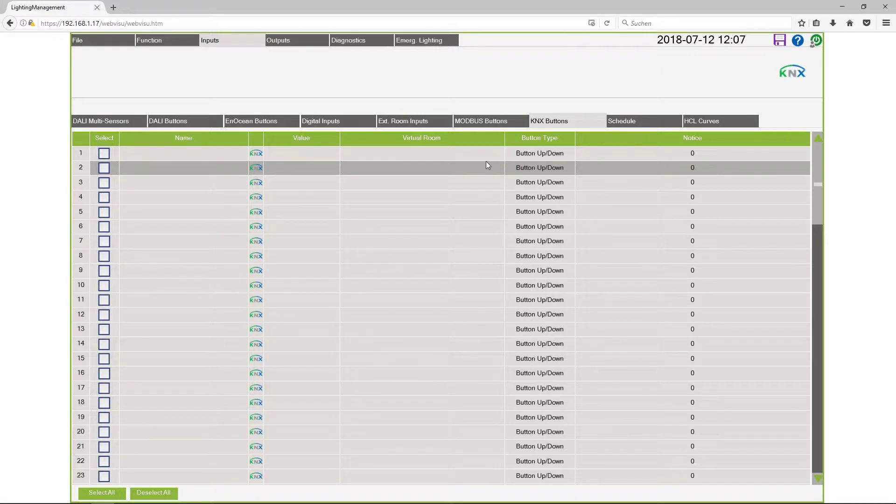
left_click(444, 154)
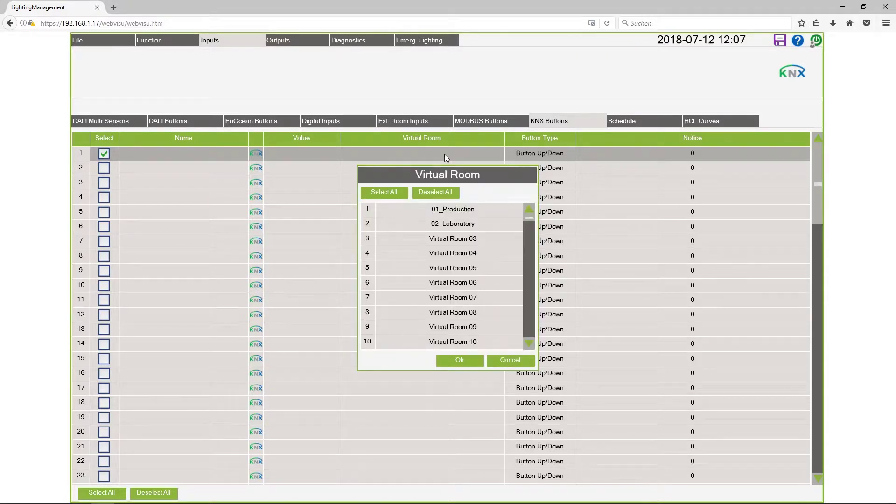
left_click(466, 225)
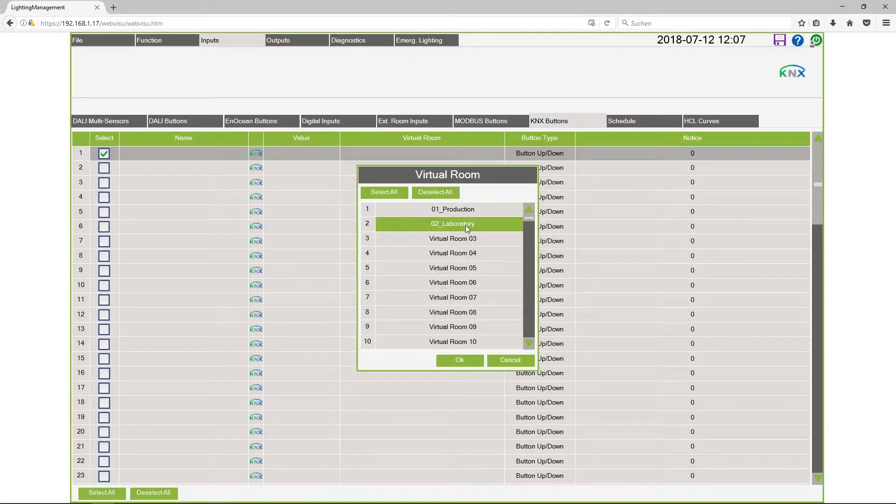
left_click(460, 362)
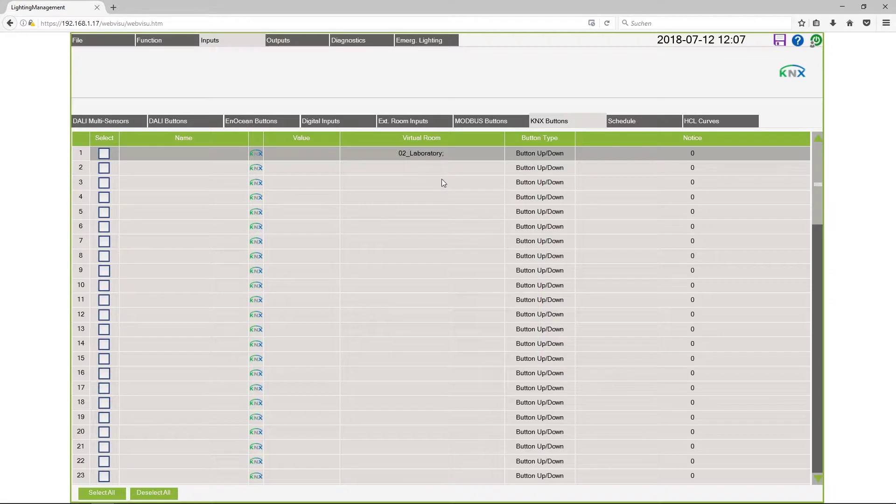
Assign KNX button 2 to the virtual room 02_Laboratory and set its button type to Scene.
left_click(442, 167)
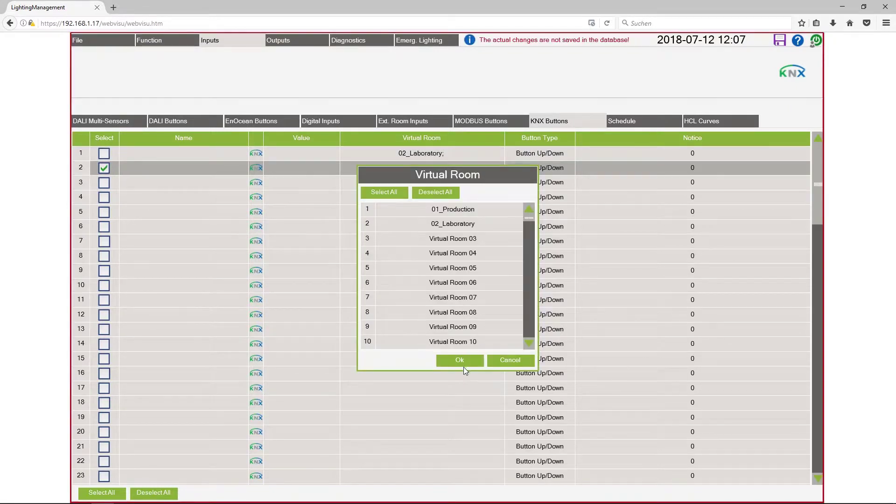
left_click(464, 366)
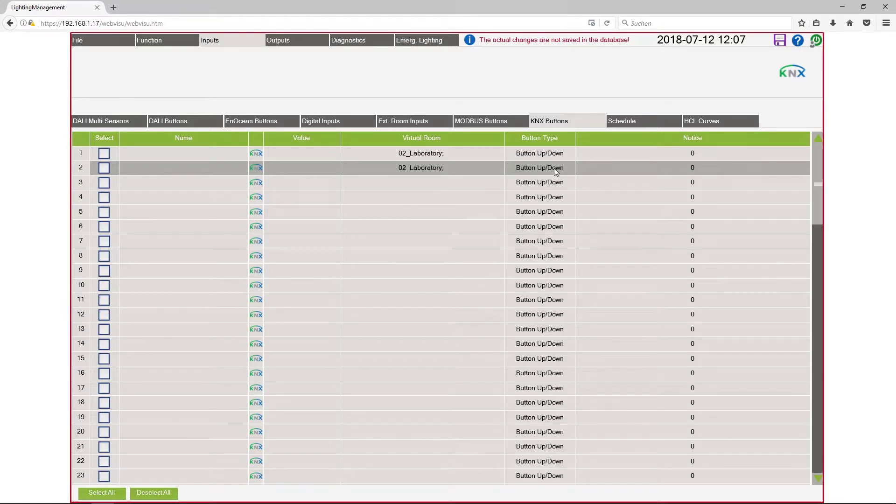
left_click(558, 168)
left_click(557, 166)
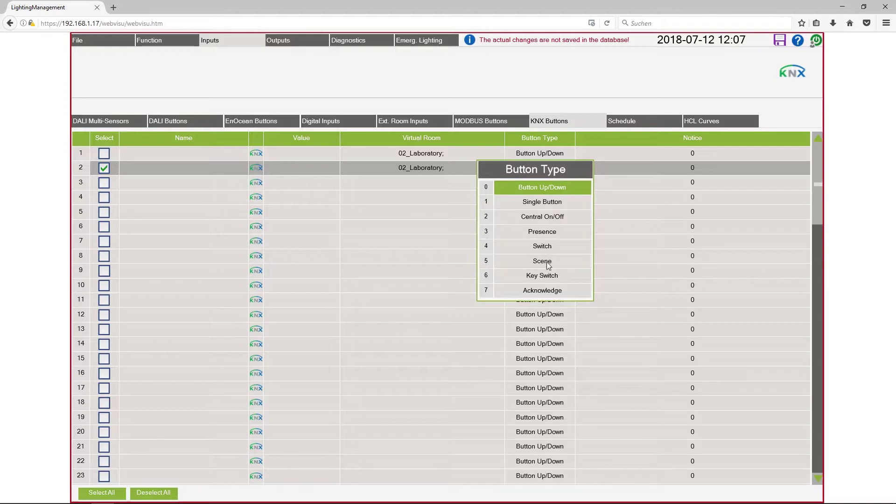
left_click(547, 262)
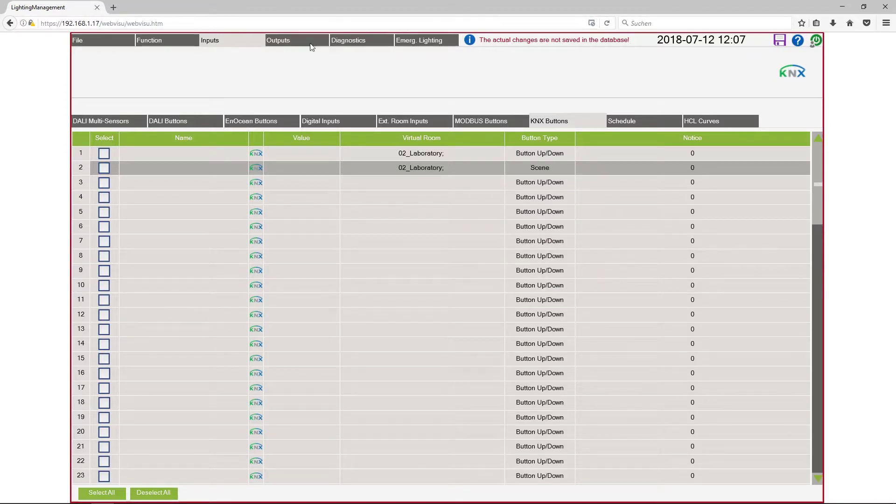
Start the addressing of the DALI ECG outputs on DALI Module 01.
left_click(286, 42)
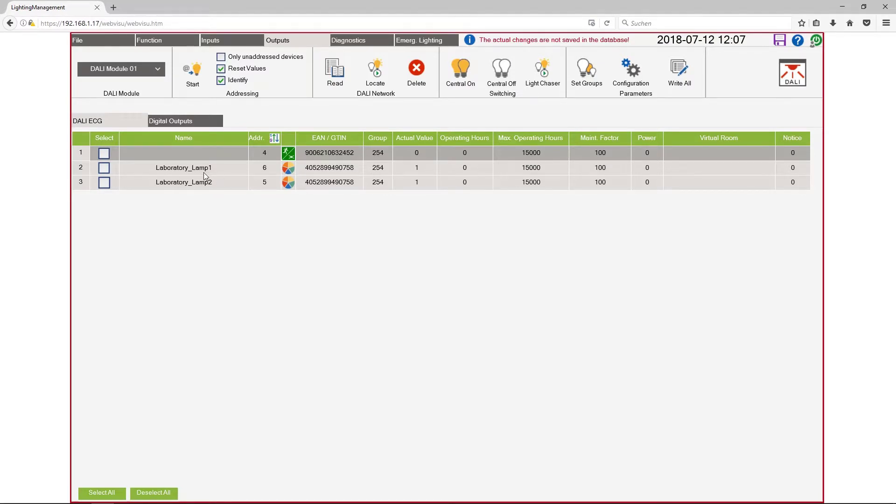
left_click(194, 75)
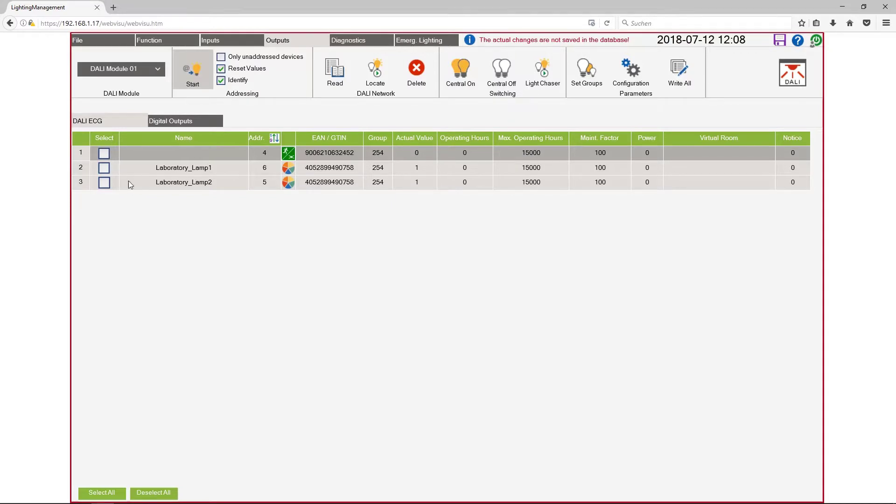
Assign Laboratory_Lamp1 and Laboratory_Lamp2 to the virtual room 02_Laboratory and execute the DALI group configuration.
left_click(105, 185)
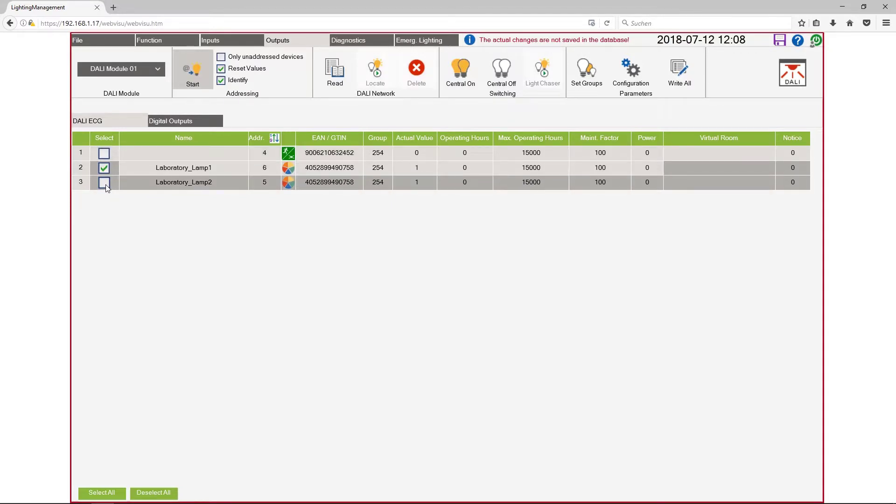
left_click(735, 170)
left_click(739, 203)
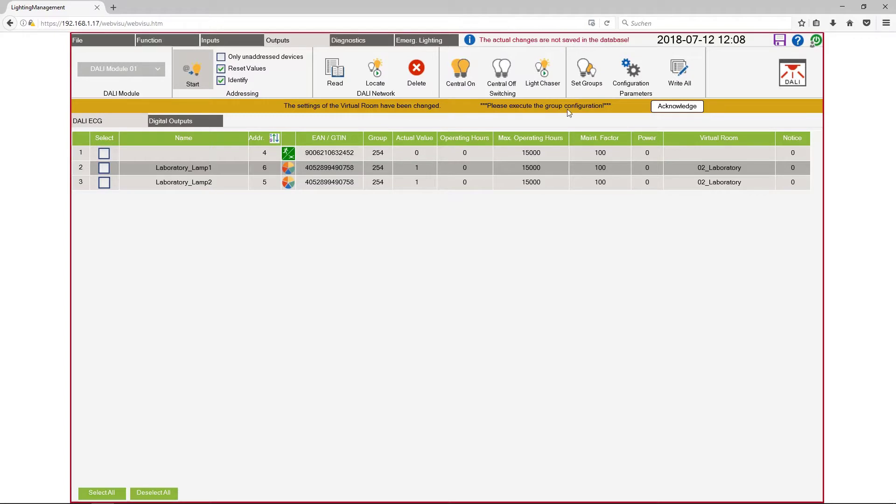
left_click(591, 75)
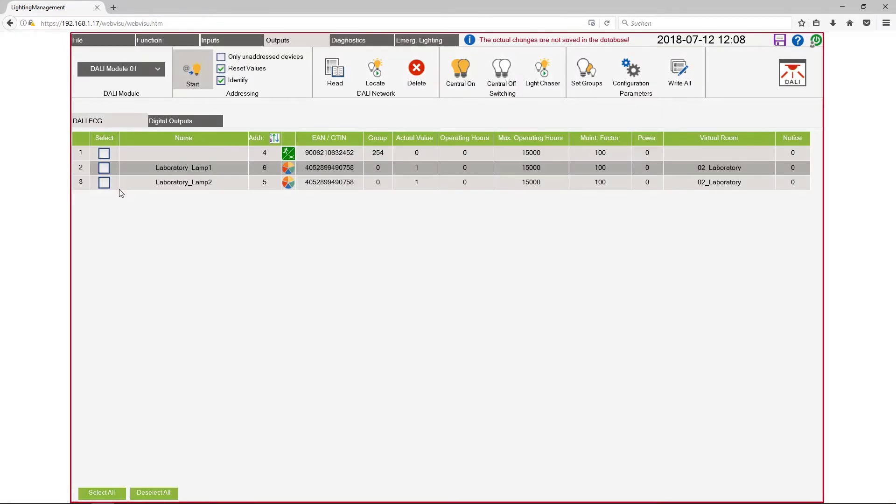
Configure Laboratory_Lamp1 and Laboratory_Lamp2 with DALI Scene 0 at 25 % and Scene 1 at 75 %.
left_click(103, 168)
left_click(103, 182)
left_click(629, 79)
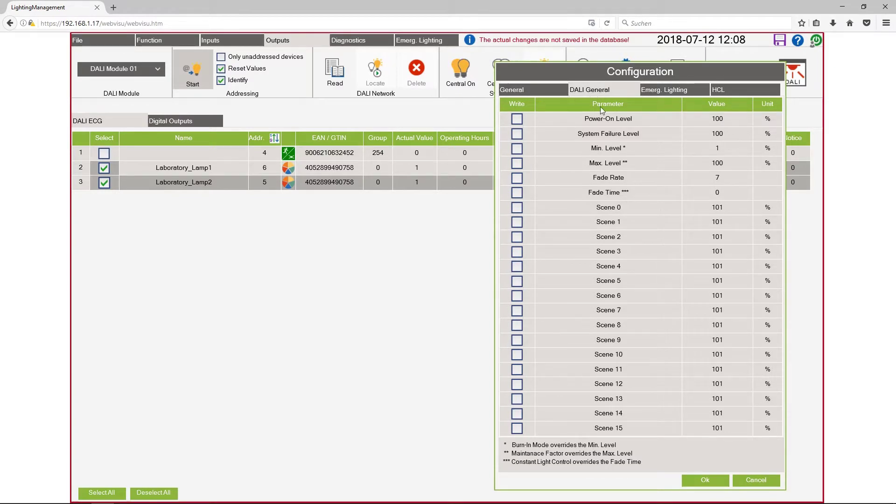
left_click(721, 209)
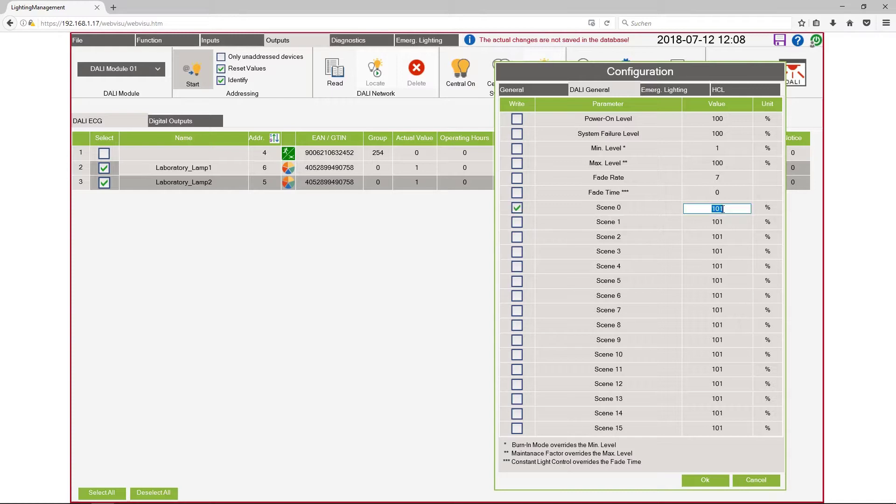
type("25")
key("Return")
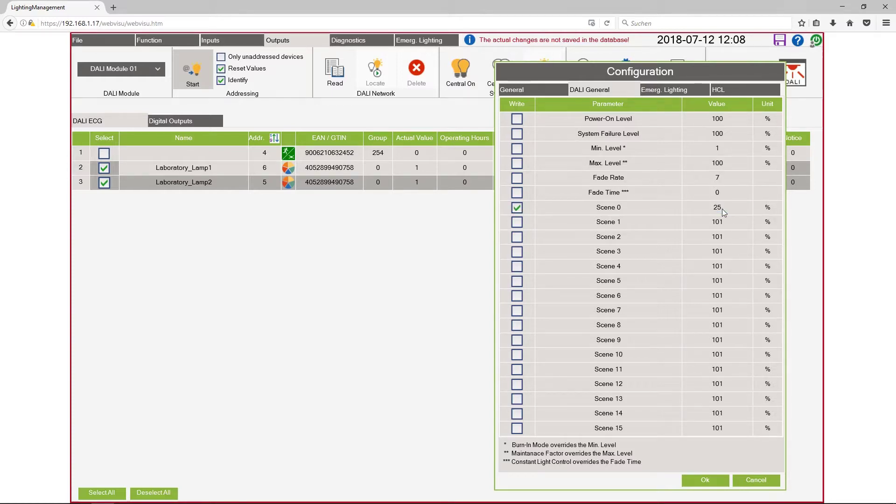
left_click(722, 222)
type("75")
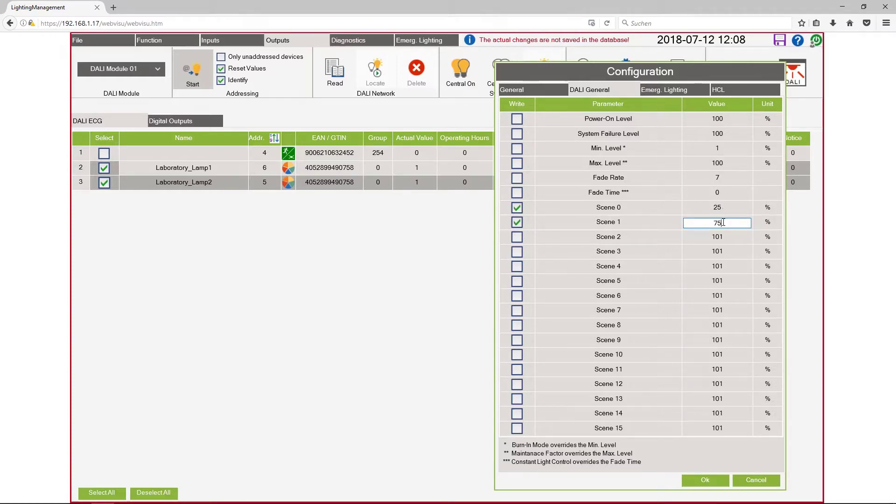
key("Return")
left_click(716, 482)
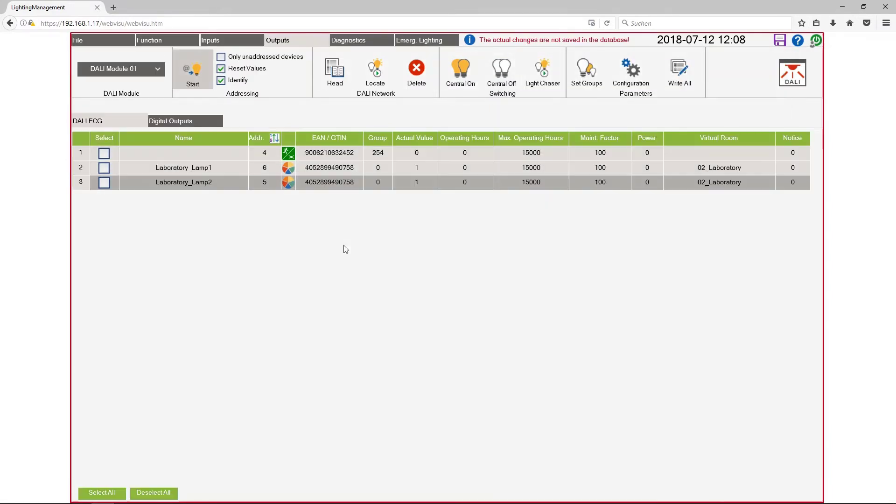
Set the function of the virtual room 02_Laboratory to Dimming.
left_click(167, 40)
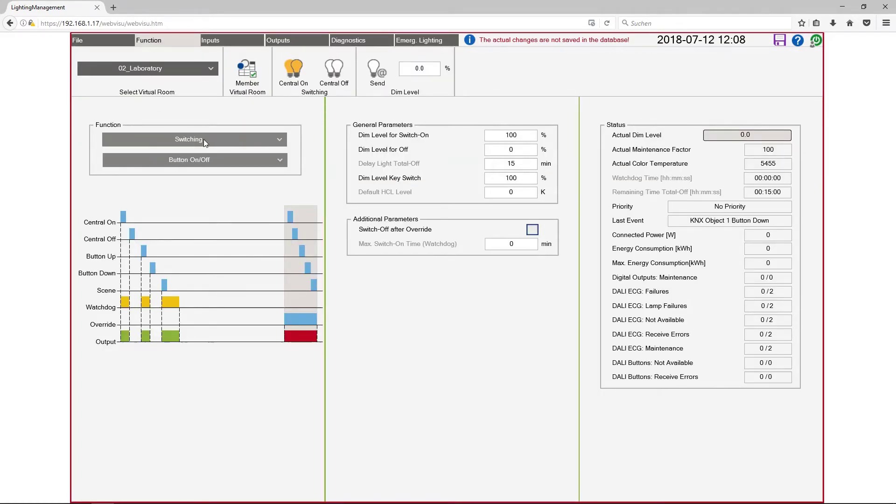
left_click(254, 139)
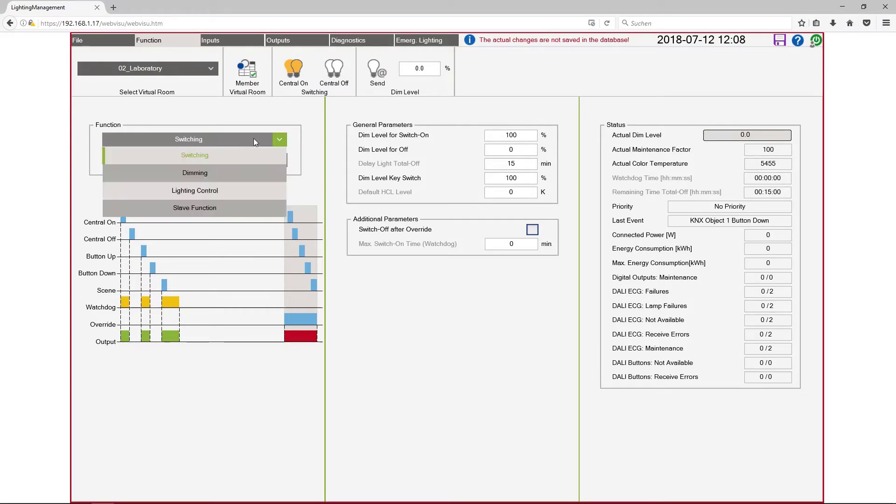
left_click(197, 173)
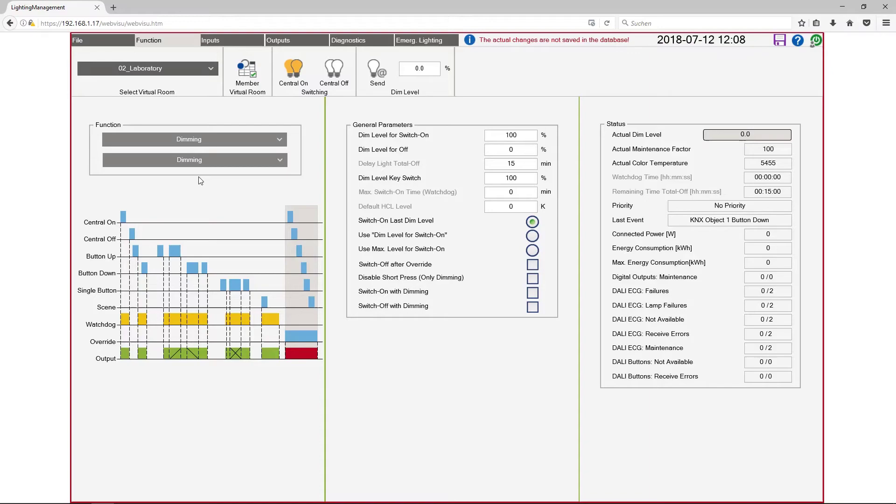